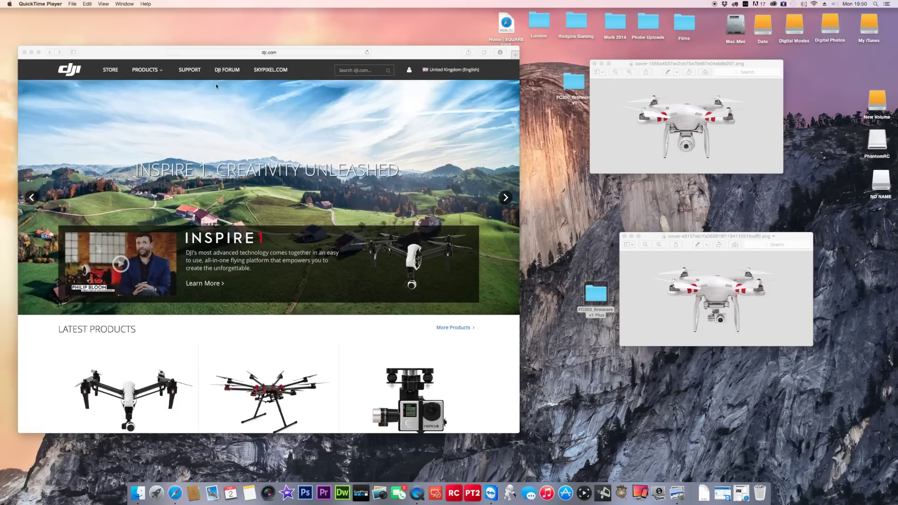
Step: Open the Phantom 2 Vision downloads from DJI's support page and locate the FC200 firmware v1.1.9
click(193, 69)
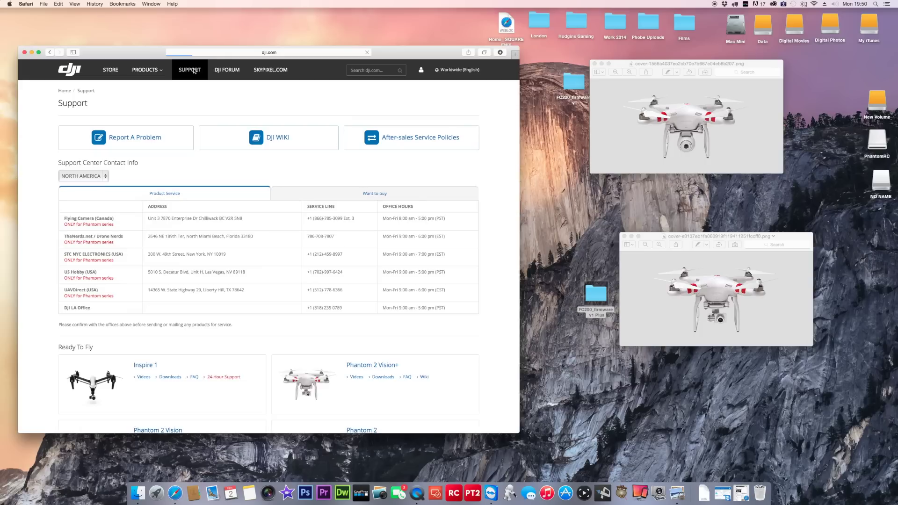
scroll(370, 253, down, 10)
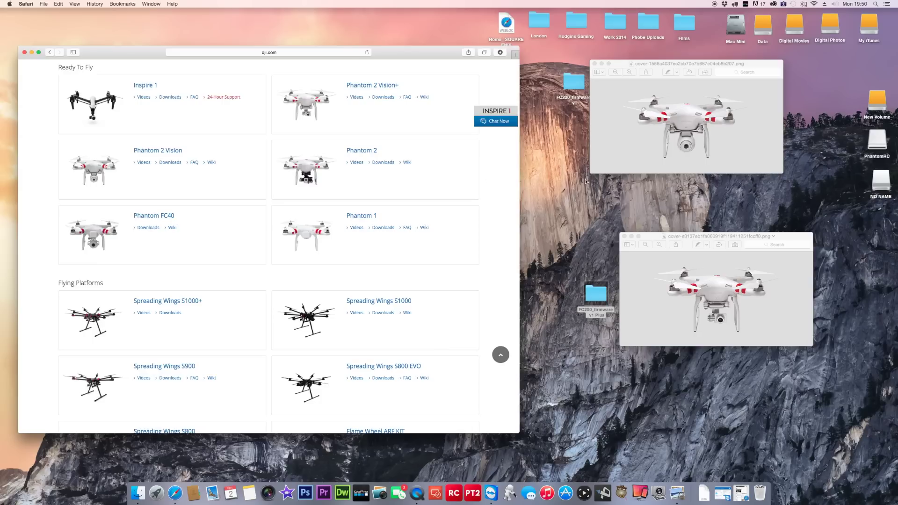
drag(690, 64, 705, 79)
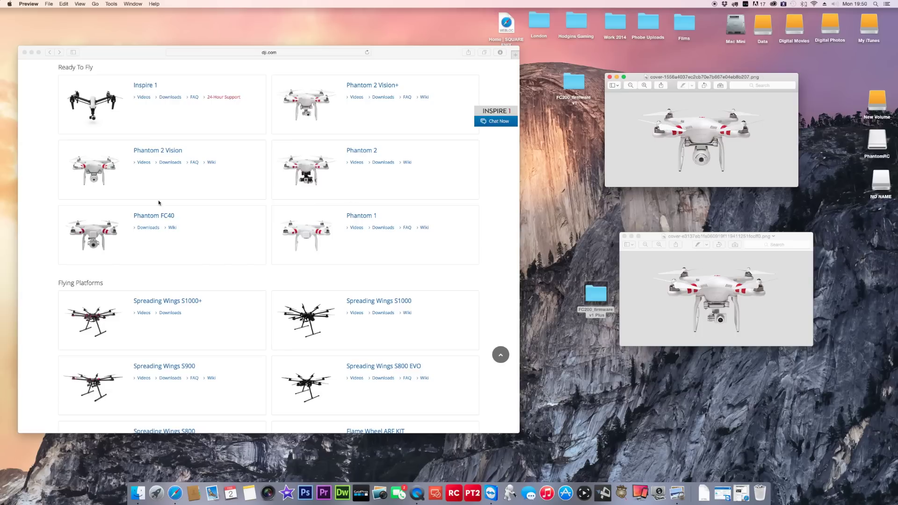
click(170, 164)
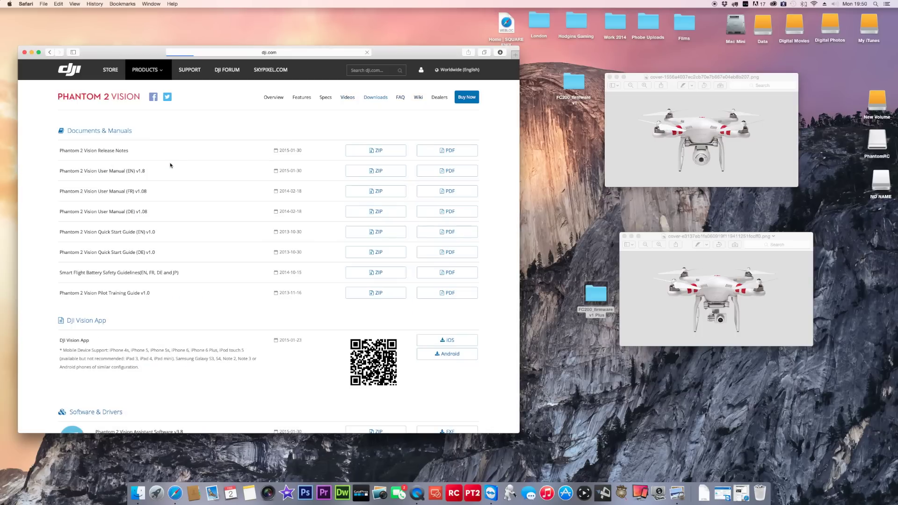
scroll(186, 281, down, 15)
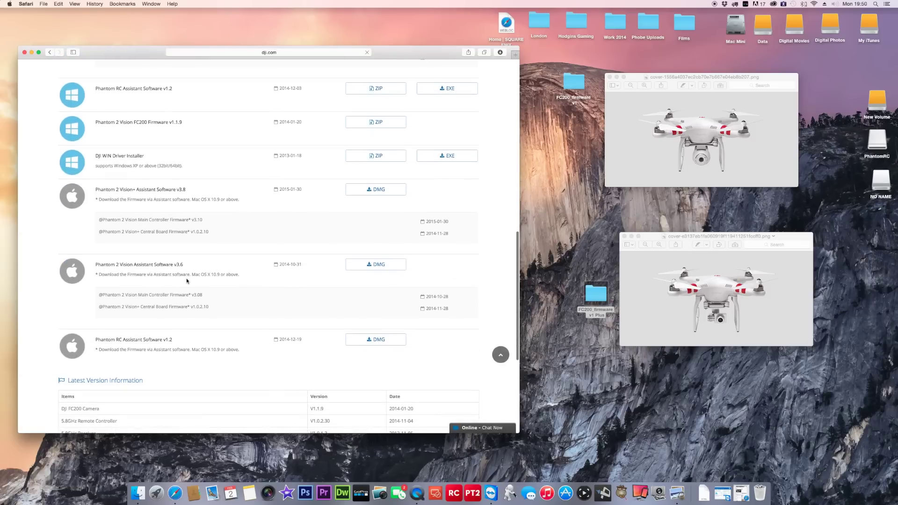
scroll(186, 278, up, 3)
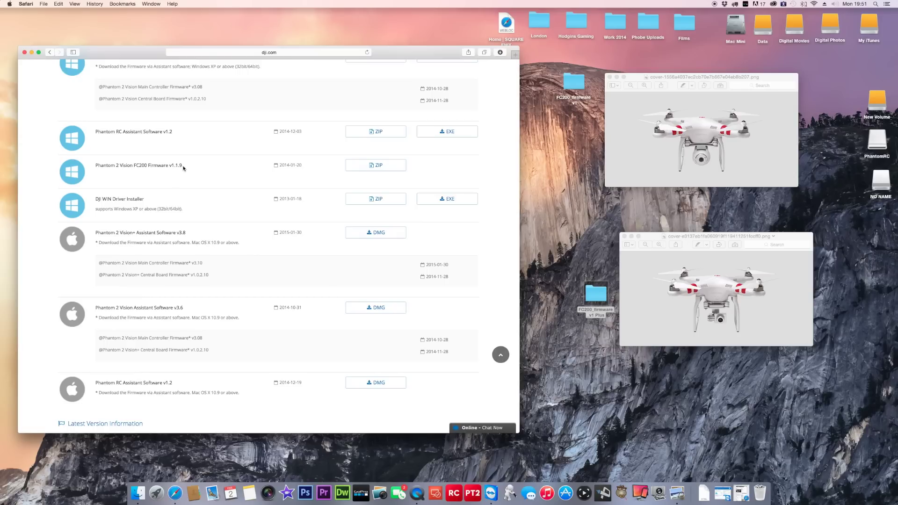
drag(690, 80, 687, 83)
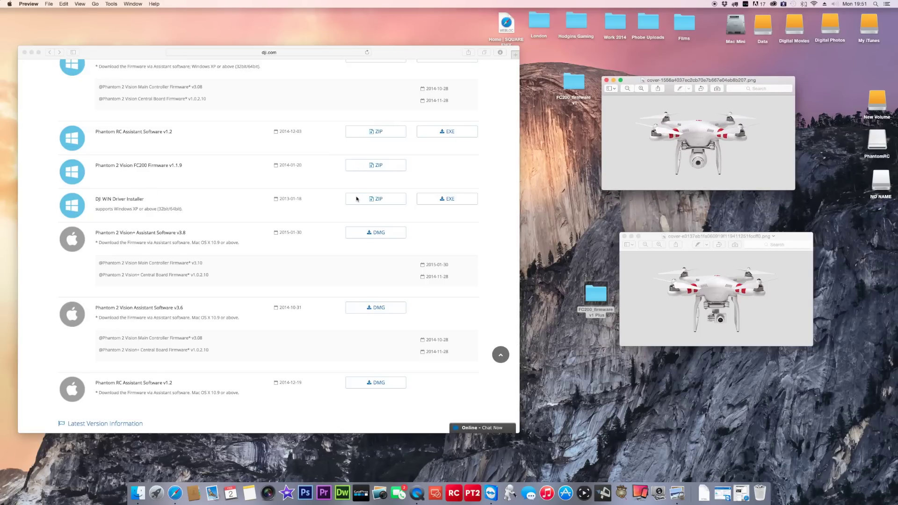
Step: Return to the product list, open the Phantom 2 Vision+ downloads and locate the FC200 firmware v1.3.0g
scroll(350, 119, up, 5)
scroll(349, 119, up, 15)
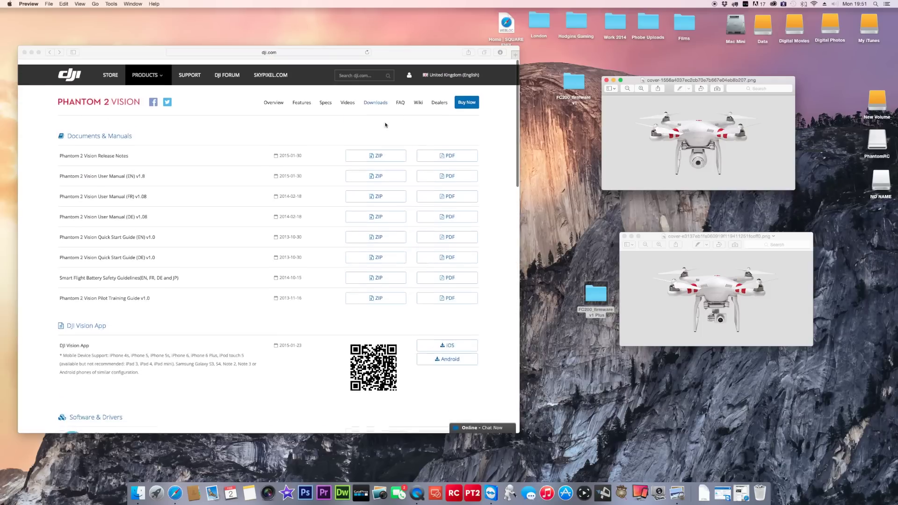
click(50, 52)
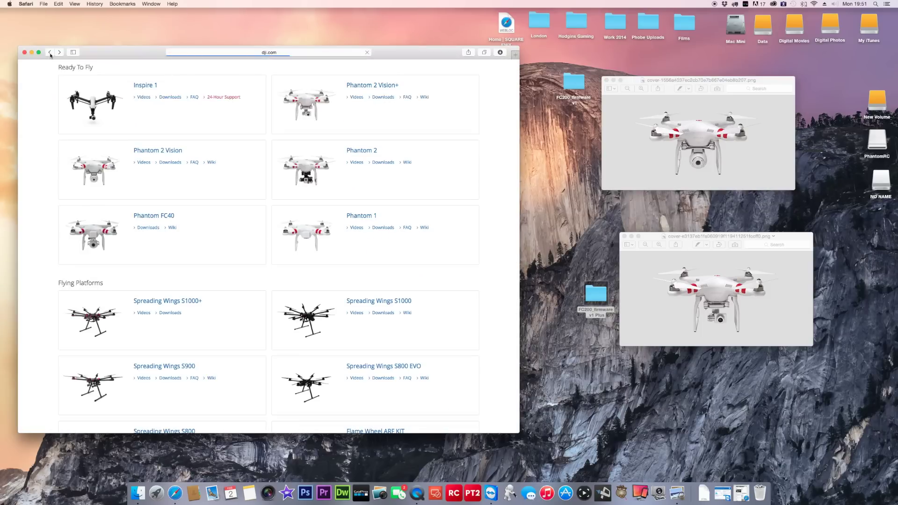
click(383, 97)
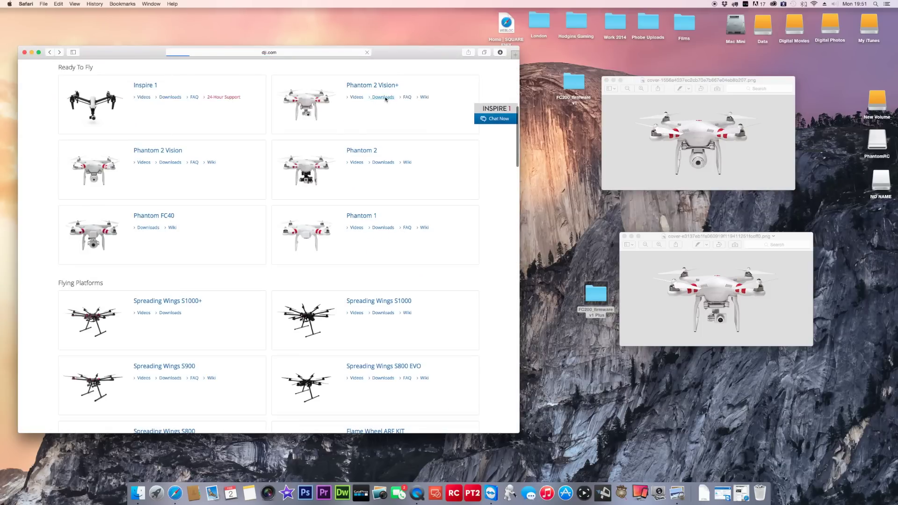
scroll(192, 211, down, 15)
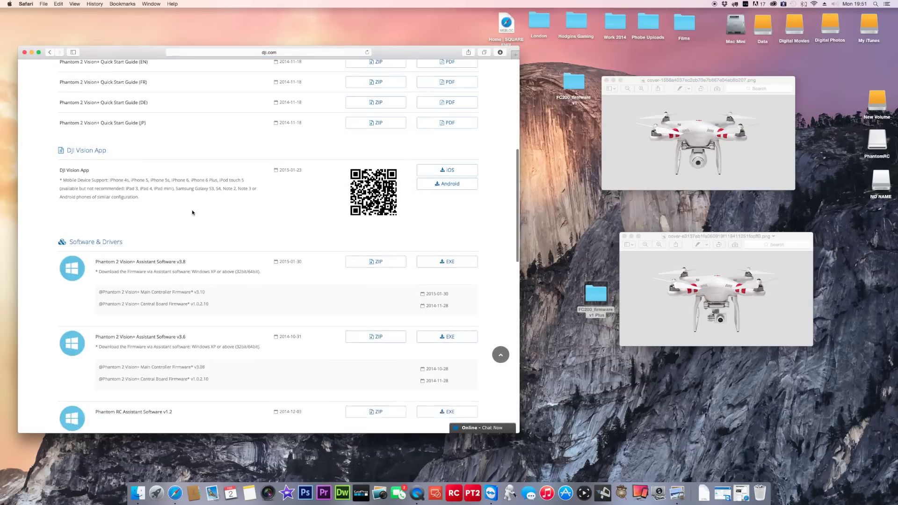
scroll(193, 211, down, 4)
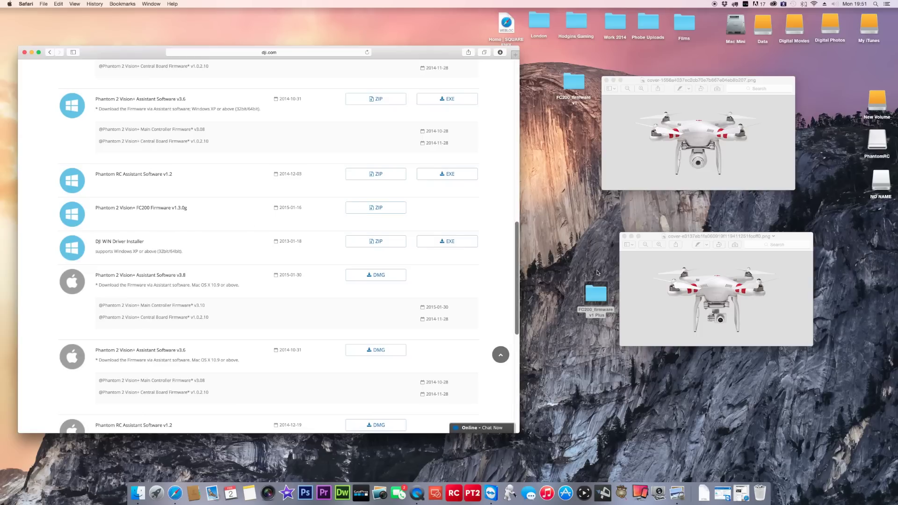
mouse_move(717, 241)
mouse_down()
mouse_move(734, 247)
mouse_move(725, 246)
mouse_up()
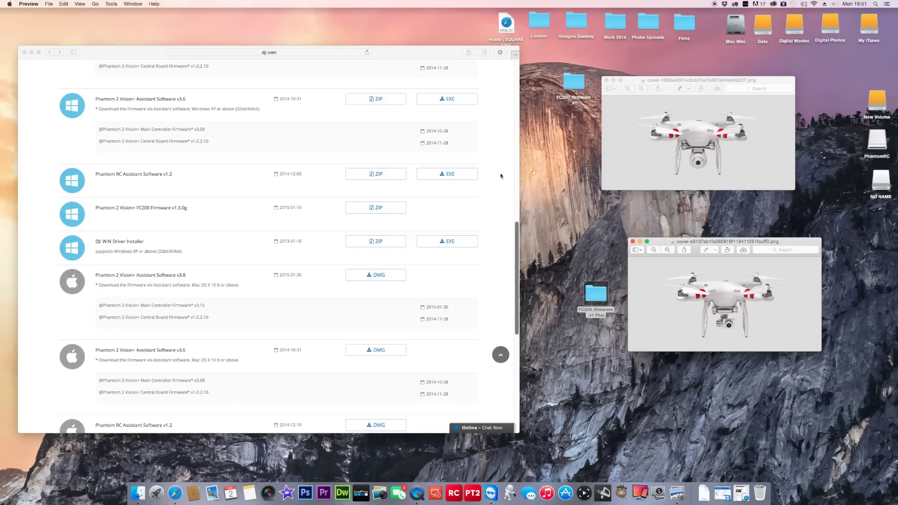
Step: Move the browser window aside and open the NO NAME memory card in a window on the cleared desktop
drag(436, 53, 233, 58)
double_click(881, 180)
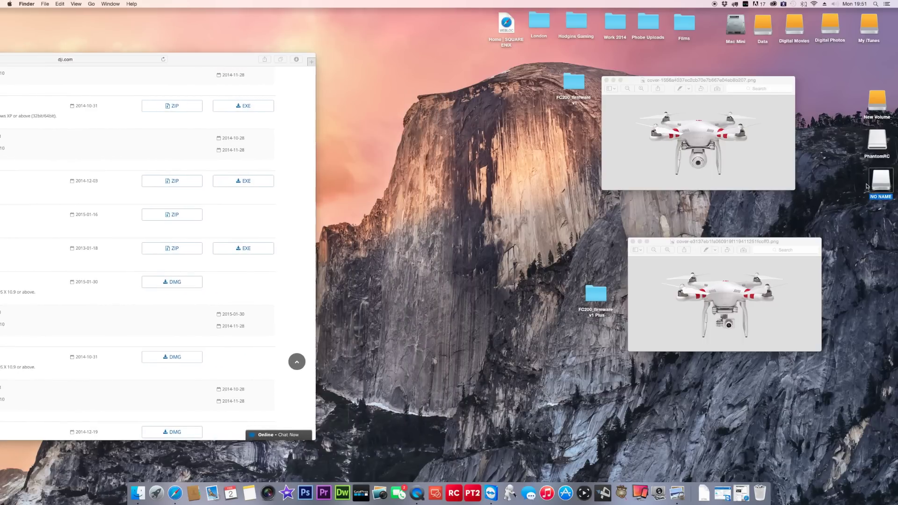
drag(557, 104, 280, 135)
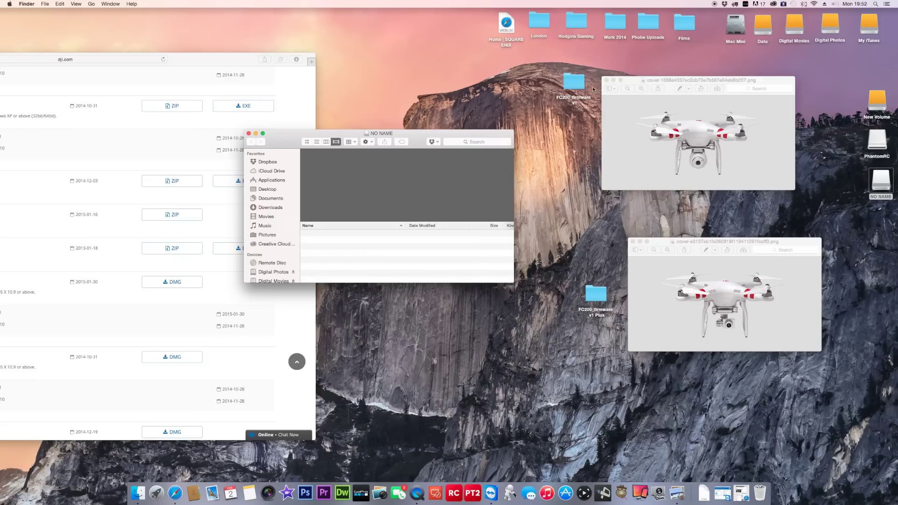
Step: Copy firmware.bin from the desktop folder FC200_firmware_v1 onto the NO NAME card and close that folder
click(571, 76)
double_click(571, 76)
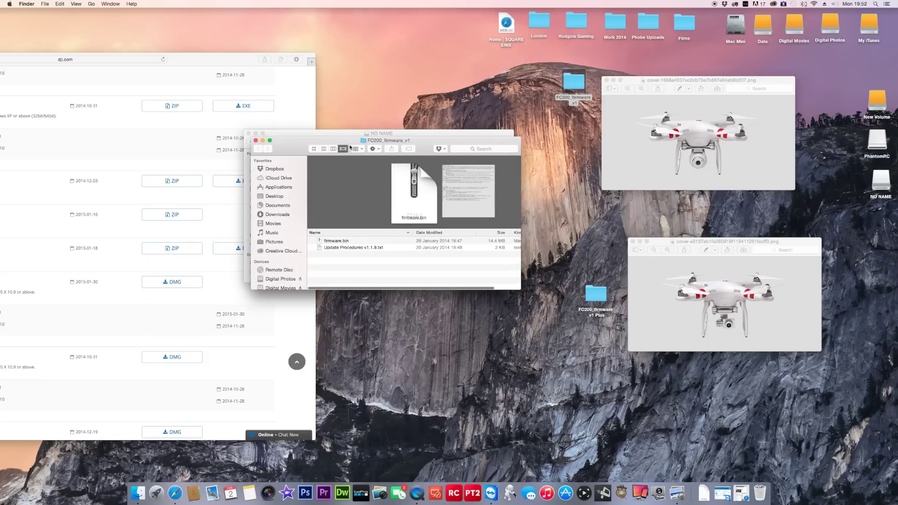
drag(339, 137, 603, 93)
drag(590, 191, 382, 247)
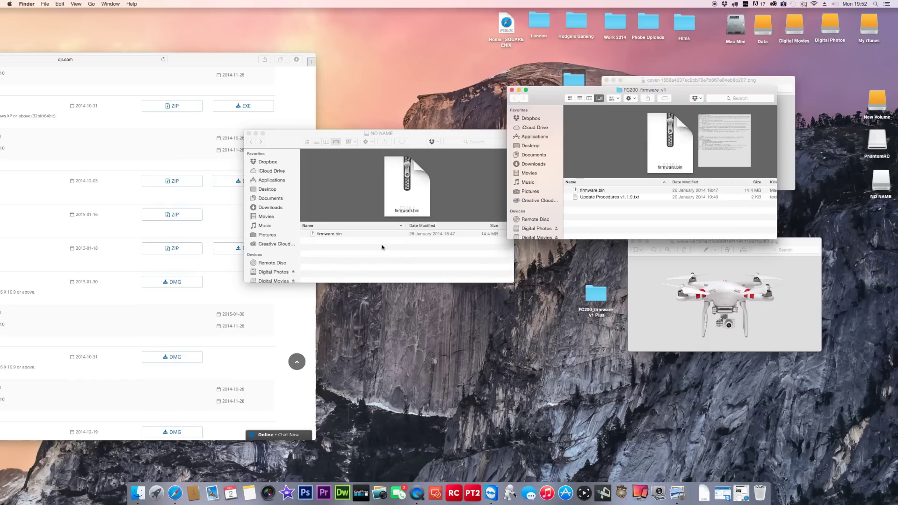
click(512, 90)
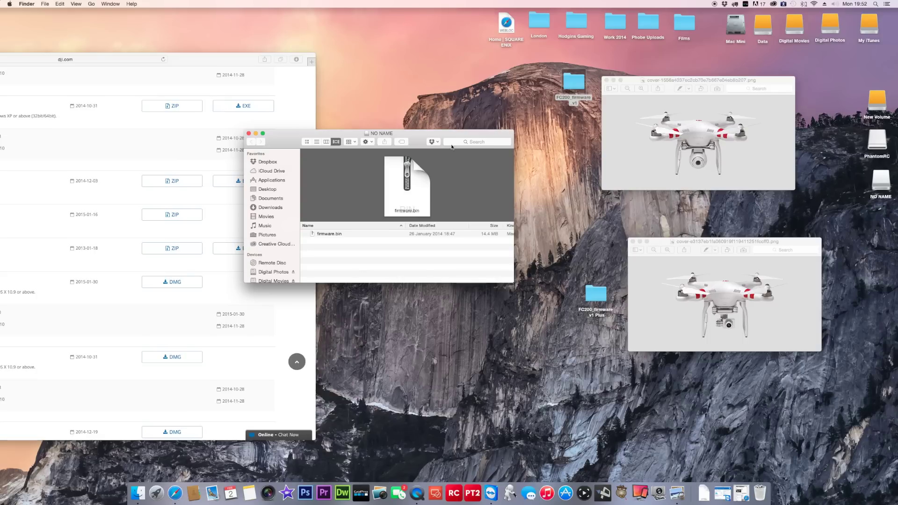
Step: Read the update instructions in Update Procedures v1.1.9.txt from the FC200_firmware_v1 folder, and close the text file
double_click(574, 82)
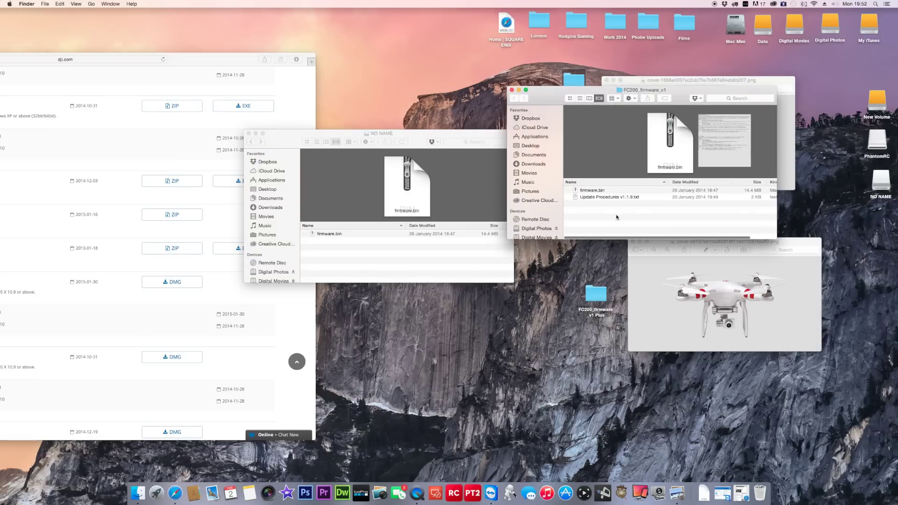
double_click(598, 197)
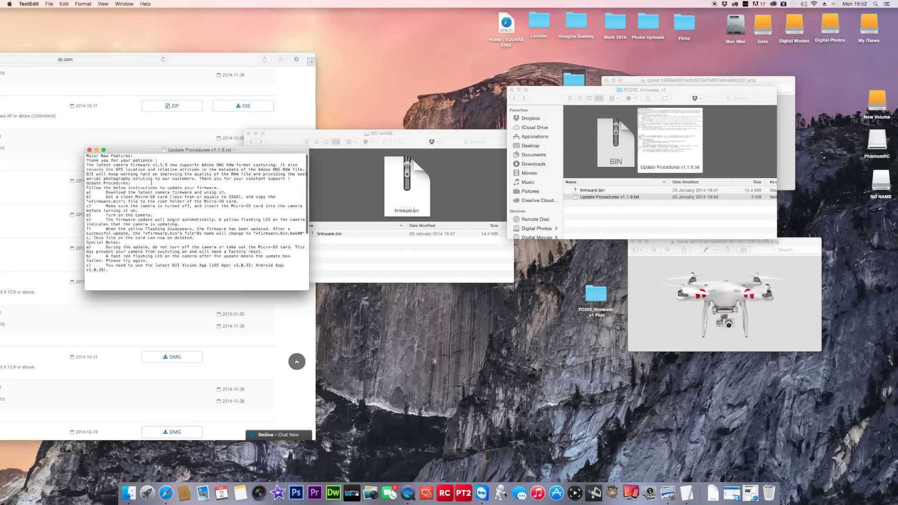
scroll(244, 191, down, 1)
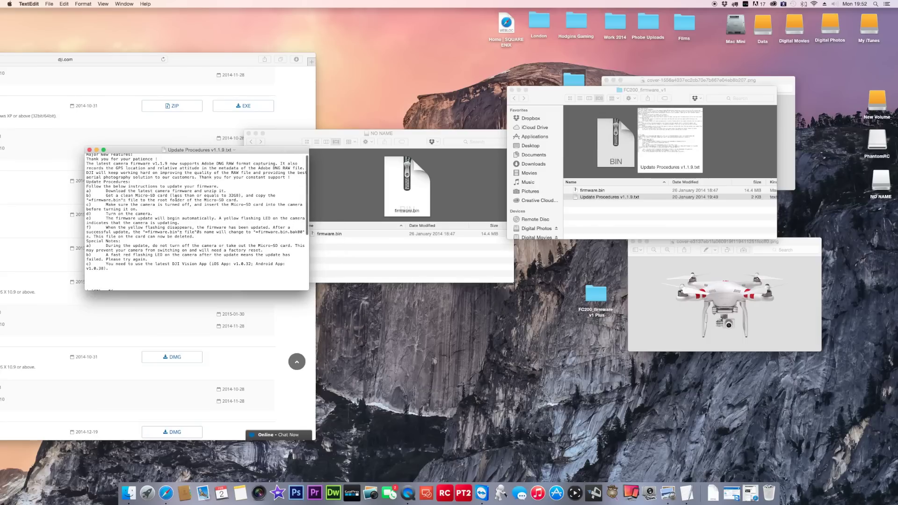
scroll(175, 200, down, 1)
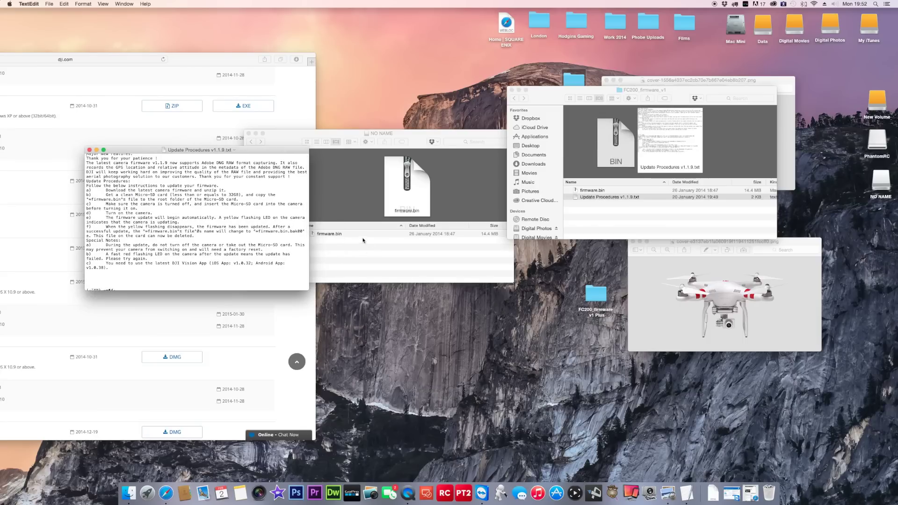
click(309, 142)
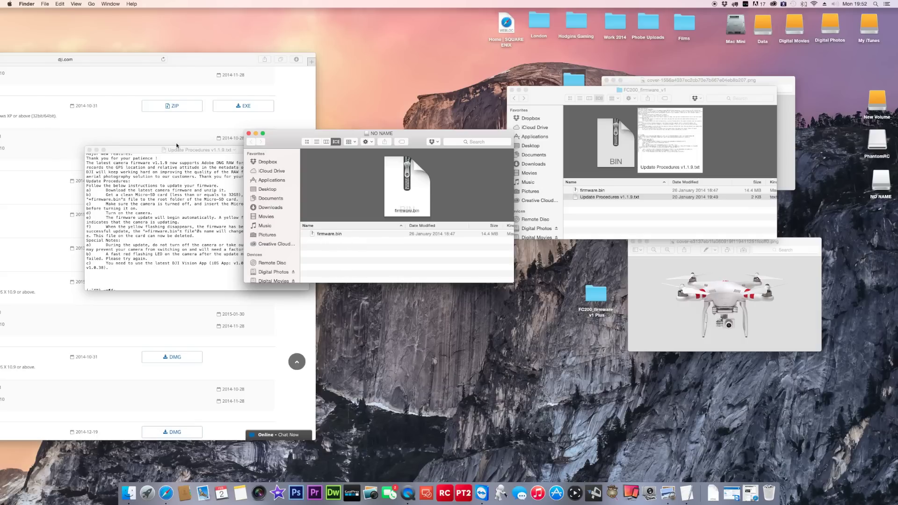
click(151, 152)
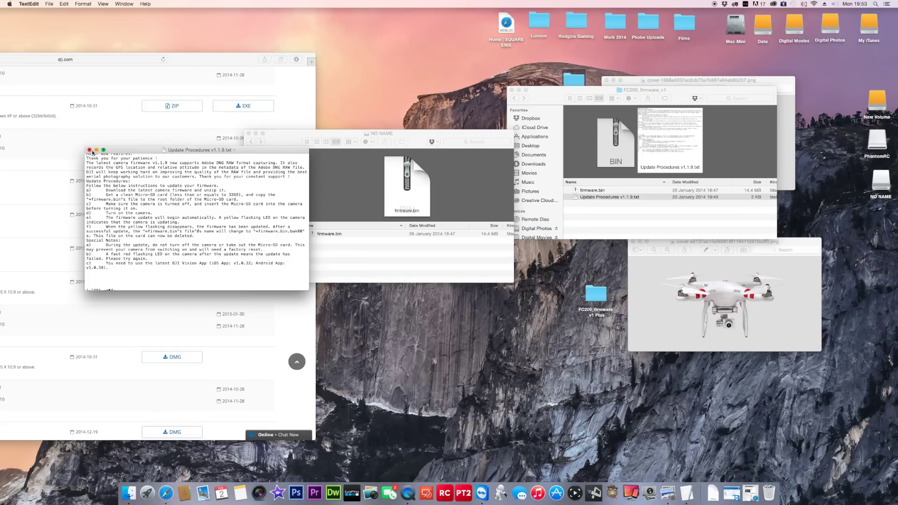
click(89, 150)
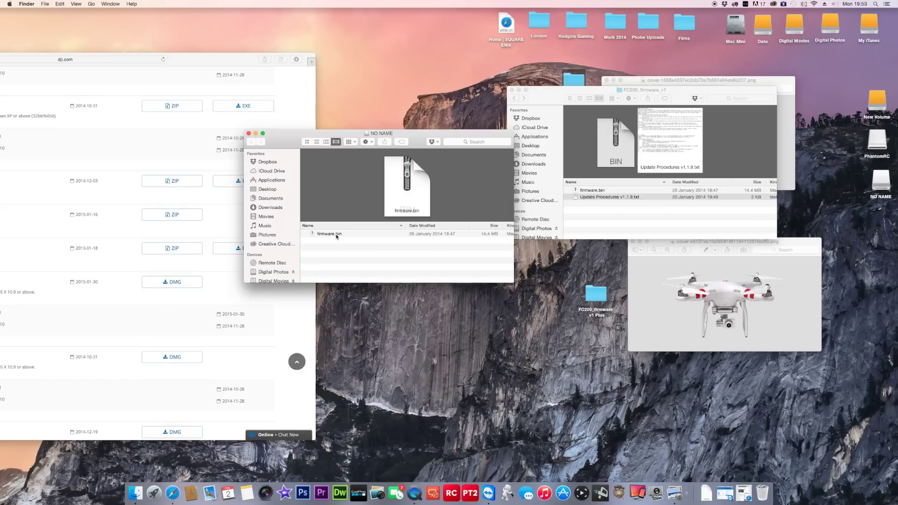
Step: Delete firmware.bin from the NO NAME card and close the FC200_firmware_v1 folder window
click(337, 234)
right_click(336, 235)
click(370, 255)
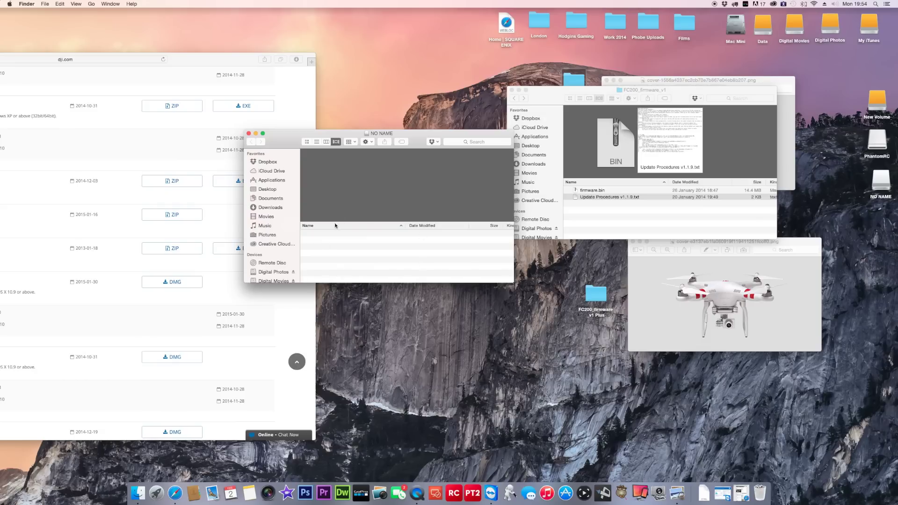
click(512, 90)
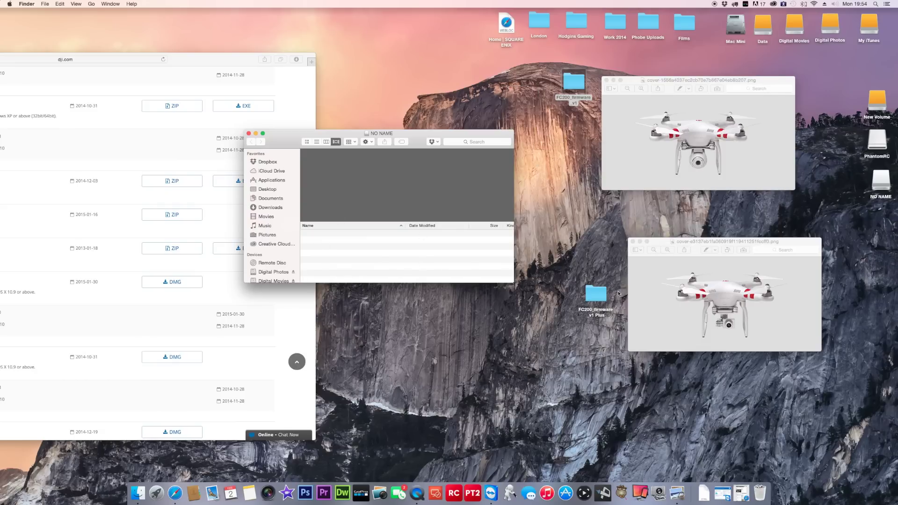
Step: Copy firmware_plus_v1.3.0g.bin from the desktop folder FC200_firmware_v1 Plus onto the NO NAME card
double_click(594, 294)
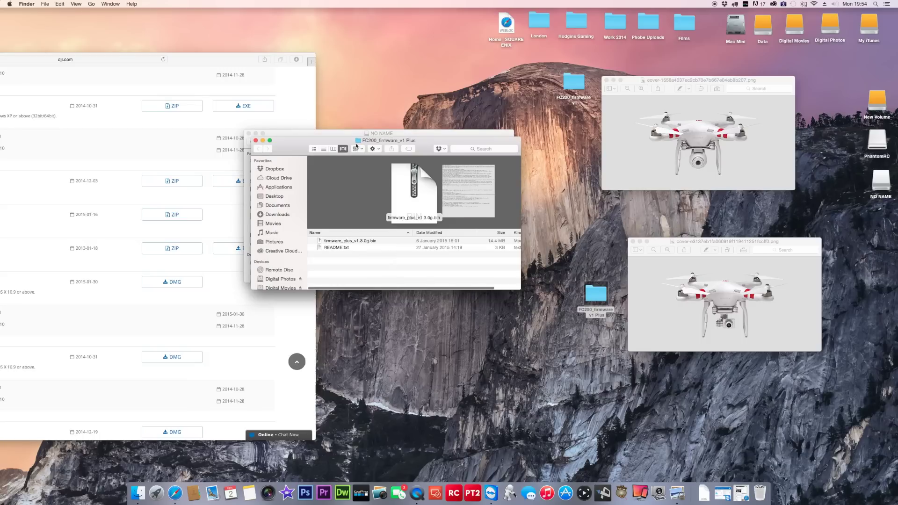
drag(350, 138, 648, 193)
click(618, 291)
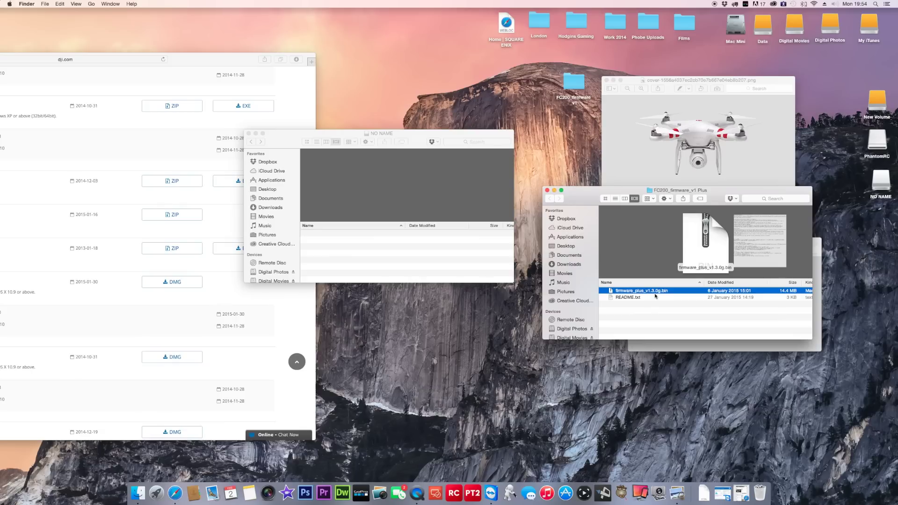
drag(656, 295, 394, 256)
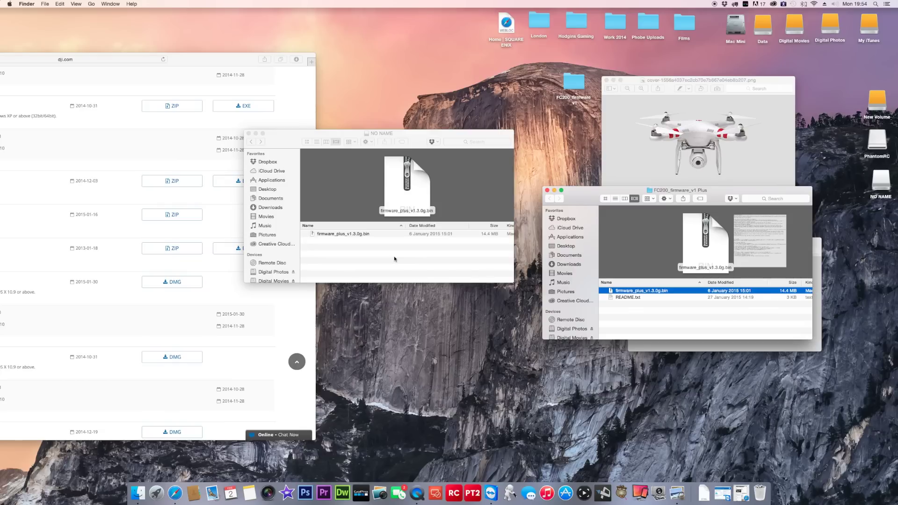
Step: Rename the firmware file on the NO NAME card to firmware_plus.bin
click(345, 236)
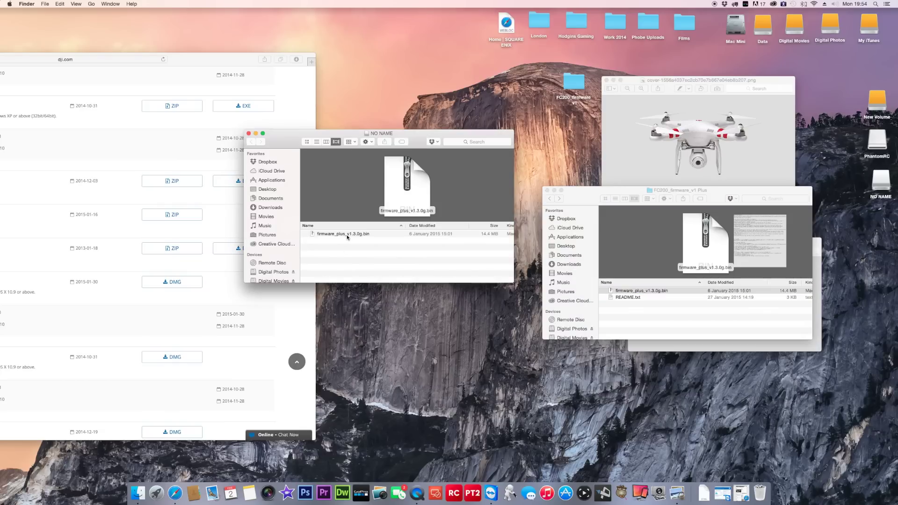
click(347, 235)
click(352, 235)
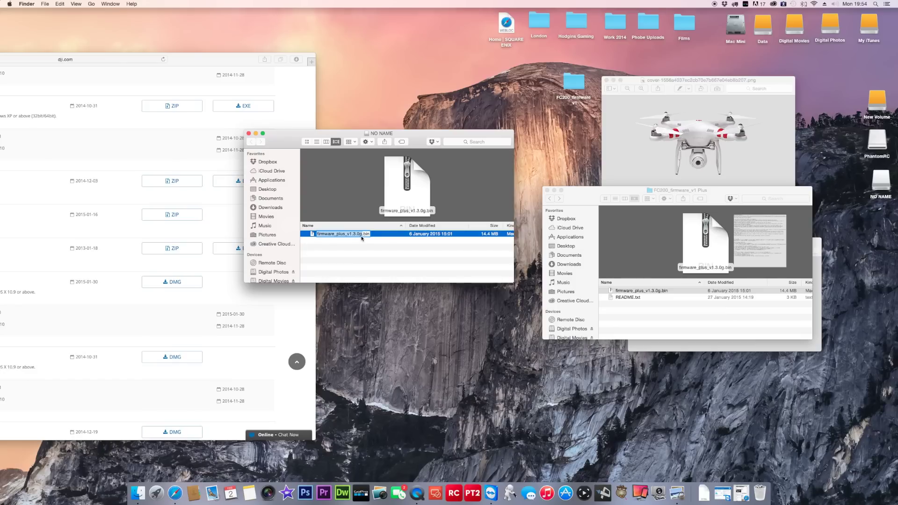
text(firmware_plus.bin)
click(353, 235)
key(BackSpace)
text(.)
key(super+a)
key(Right)
key(BackSpace)
key(BackSpace)
key(BackSpace)
key(BackSpace)
key(Return)
click(356, 247)
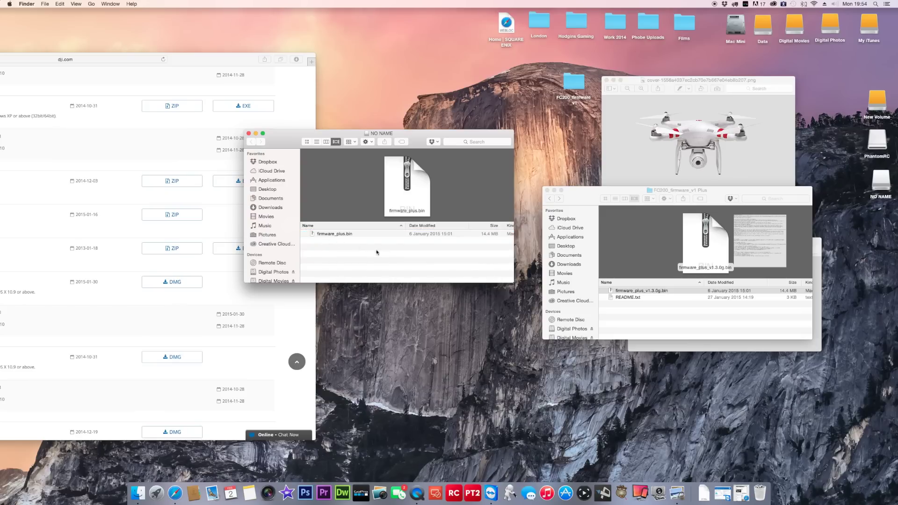
Step: Open README.txt from the FC200_firmware_v1 Plus folder and enlarge its window to read the update instructions
double_click(623, 298)
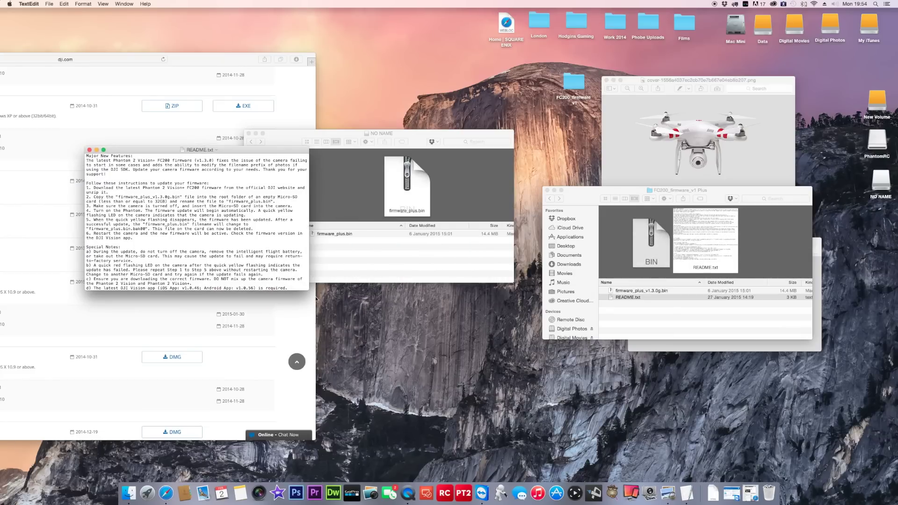
drag(308, 290, 360, 342)
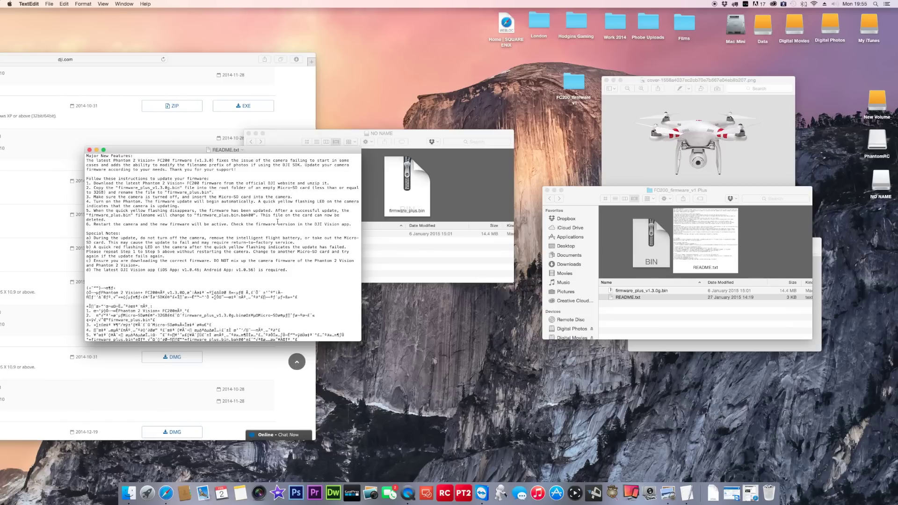
Step: Highlight the post-update file name in README.txt, and close the README, FC200_firmware_v1 Plus and NO NAME windows
drag(255, 216, 198, 215)
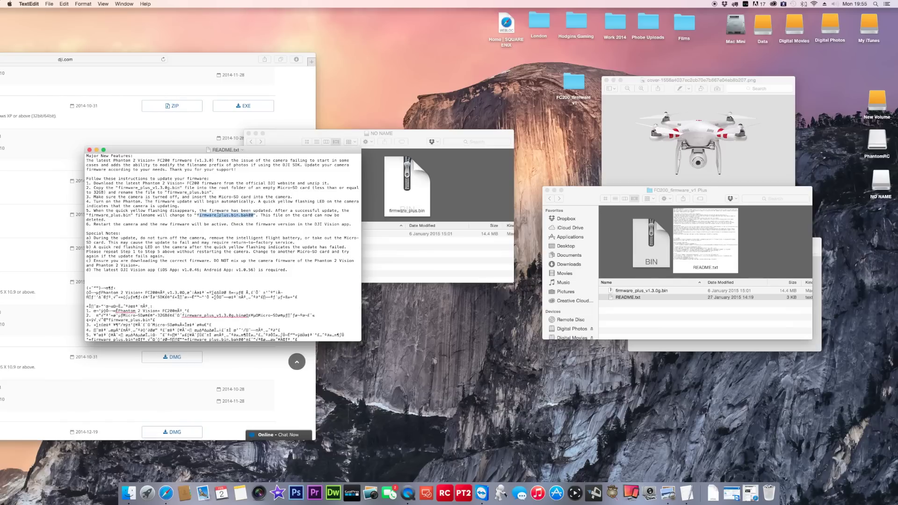
click(291, 225)
click(89, 150)
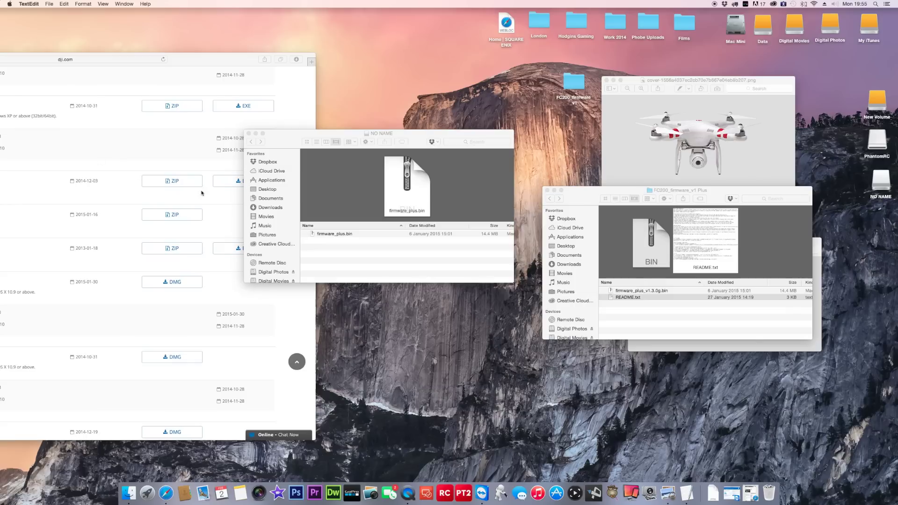
click(547, 191)
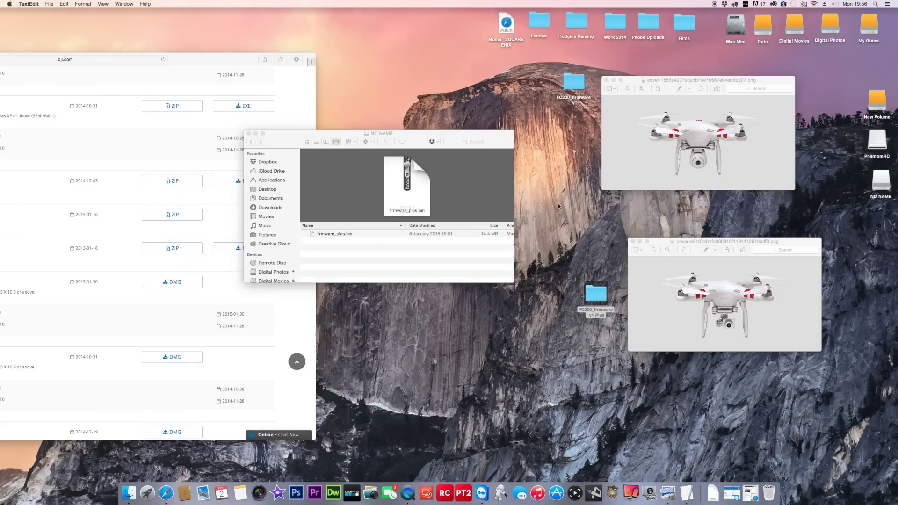
click(249, 134)
Step: Check the contents of the desktop folders FC200_firmware_v1 and FC200_firmware_v1 Plus, closing each window after viewing
double_click(575, 82)
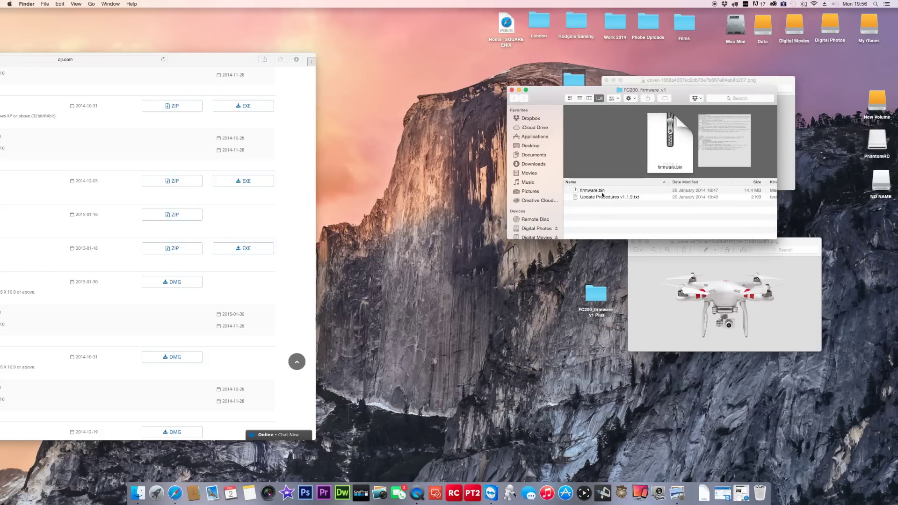
drag(563, 104, 419, 131)
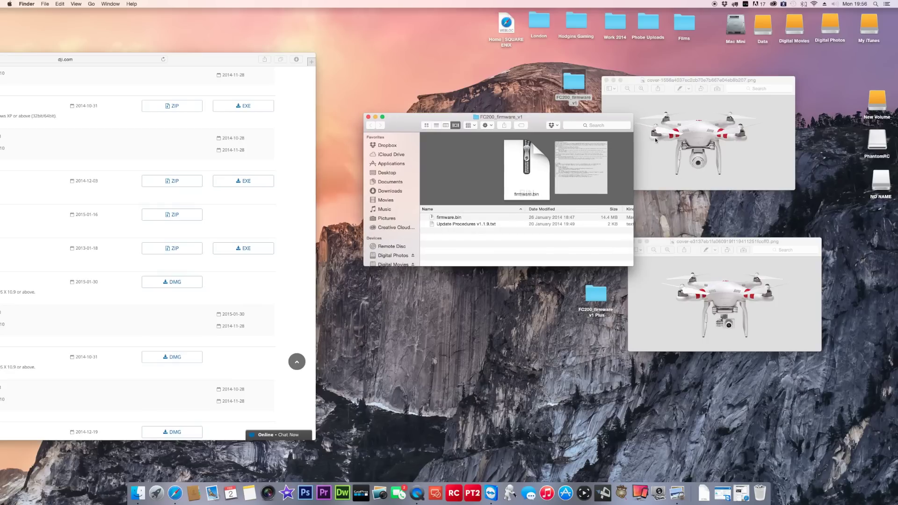
click(368, 117)
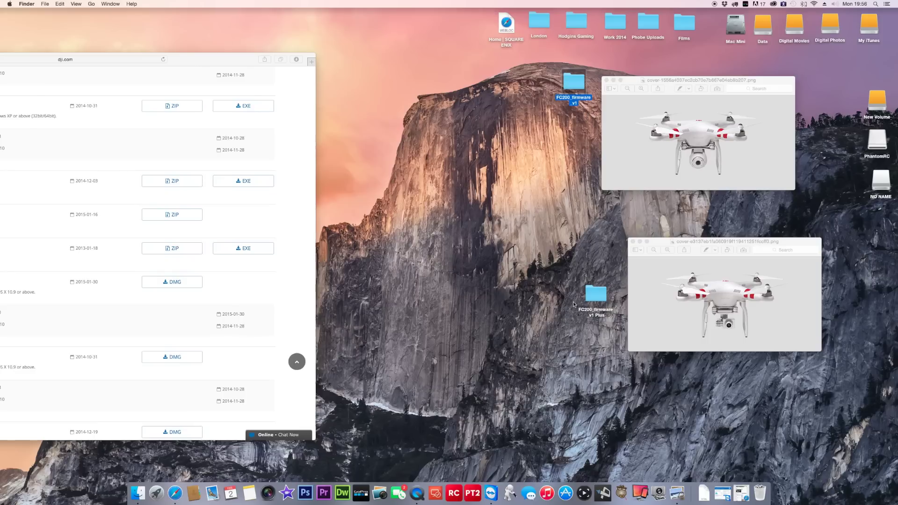
click(592, 298)
double_click(592, 297)
drag(581, 186, 289, 204)
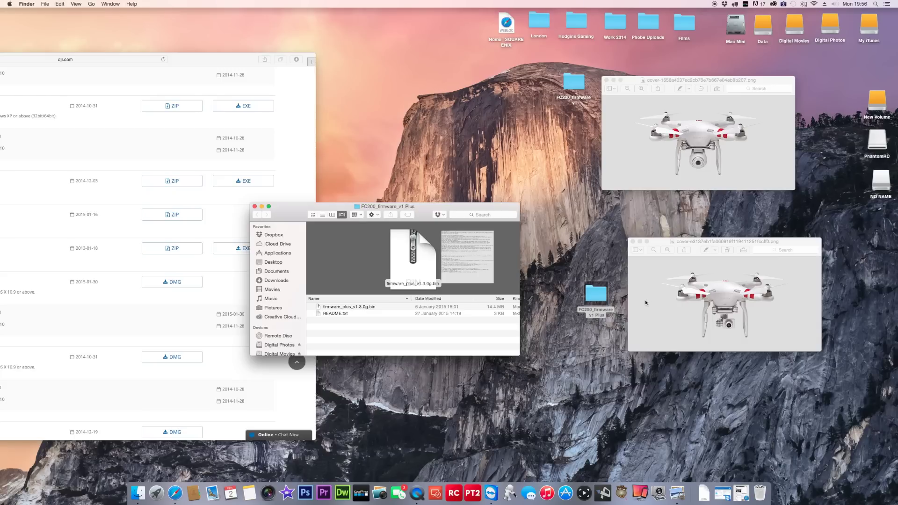
click(254, 207)
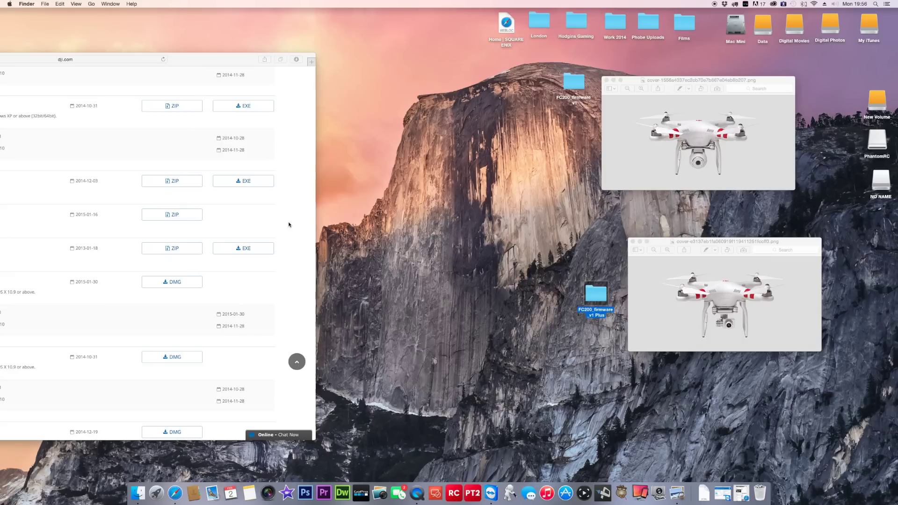
Step: Move the DJI downloads page fully into view and check the contents of the NO NAME card, closing its window
drag(232, 60, 486, 50)
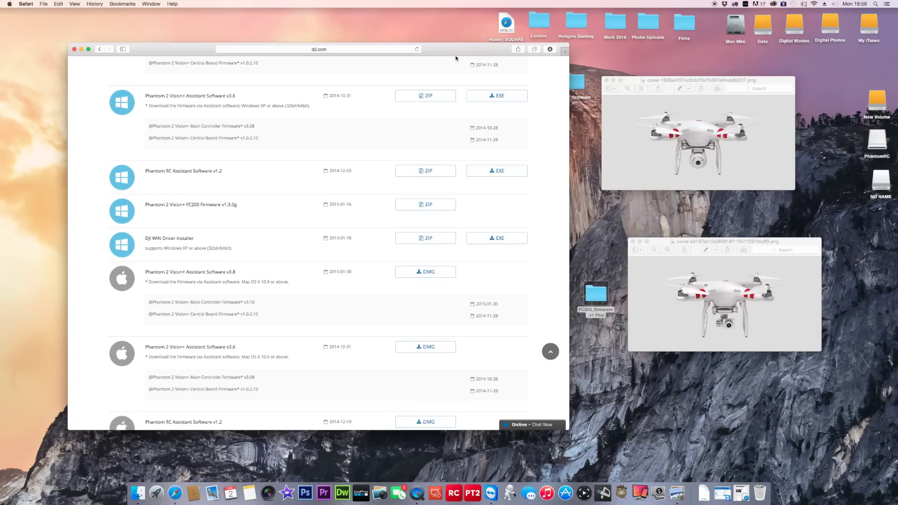
double_click(889, 196)
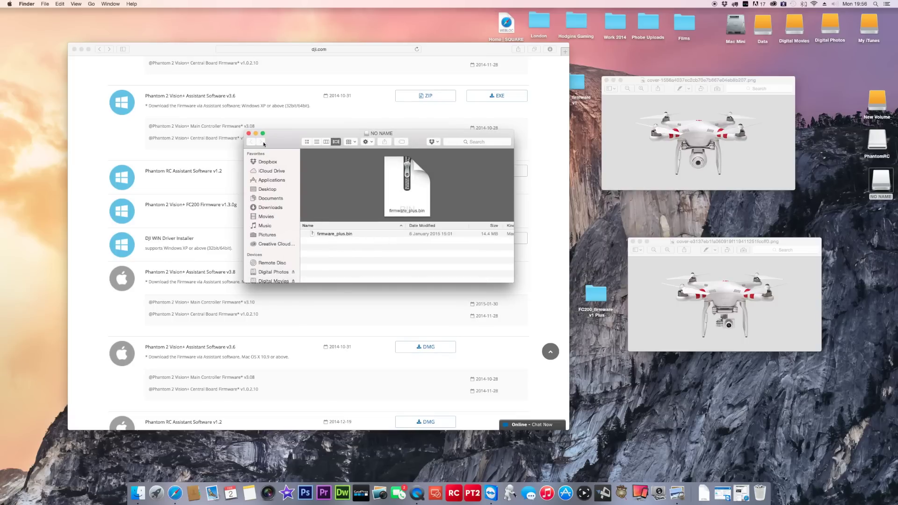
click(248, 133)
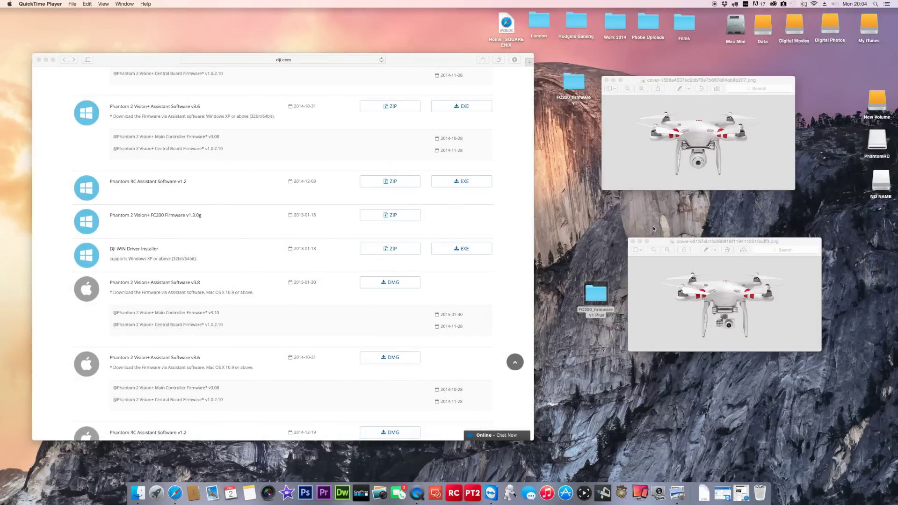
Step: Open the NO NAME card and move firmware_plus.bin.bak00 to the Trash
double_click(873, 185)
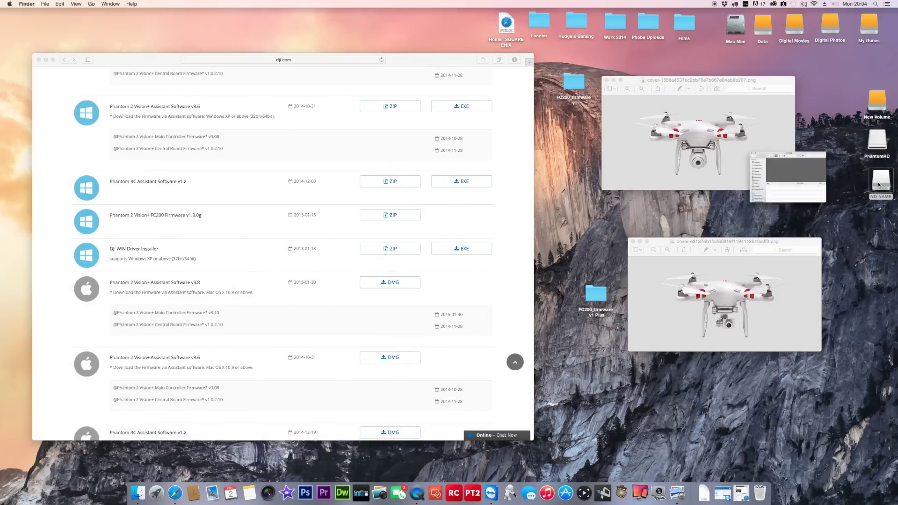
drag(412, 92, 371, 114)
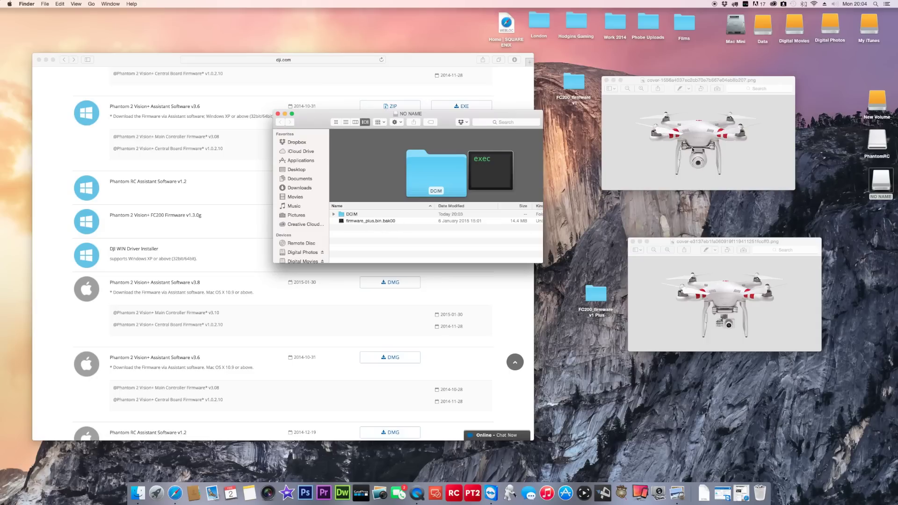
drag(675, 82, 681, 80)
drag(710, 240, 704, 220)
click(358, 221)
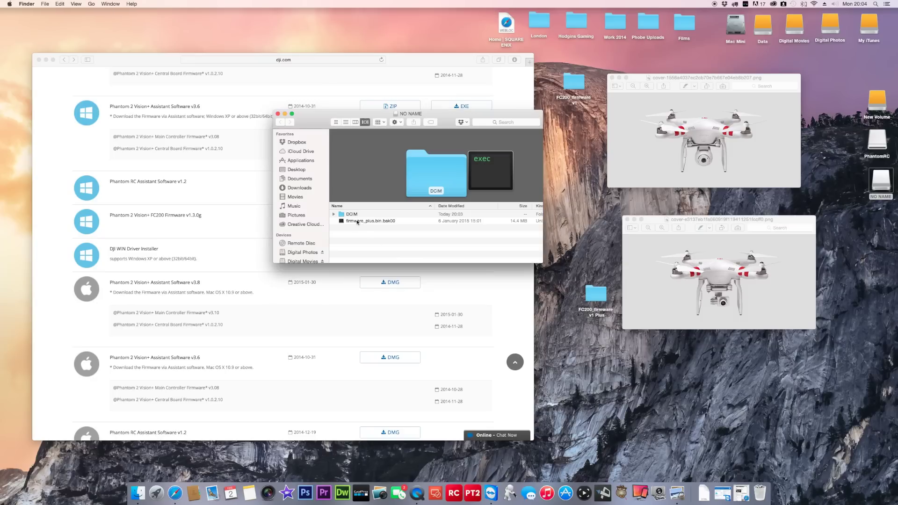
right_click(358, 221)
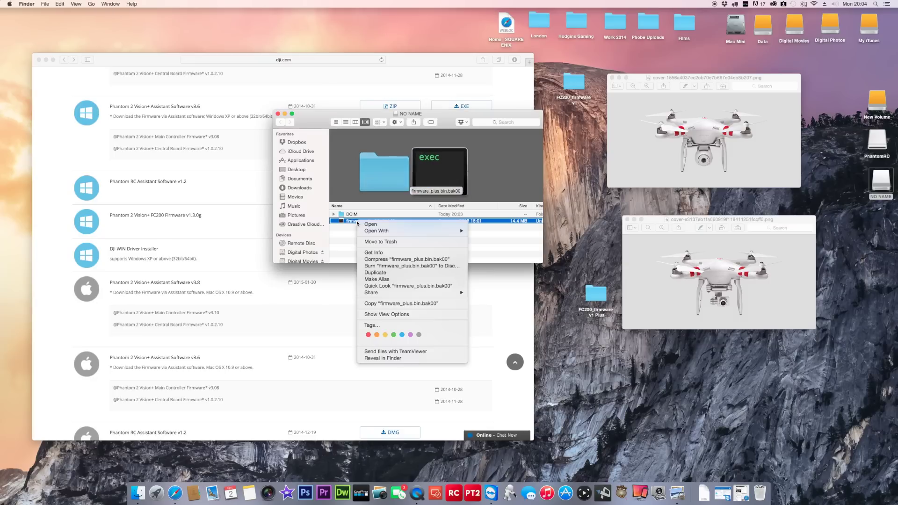
click(379, 242)
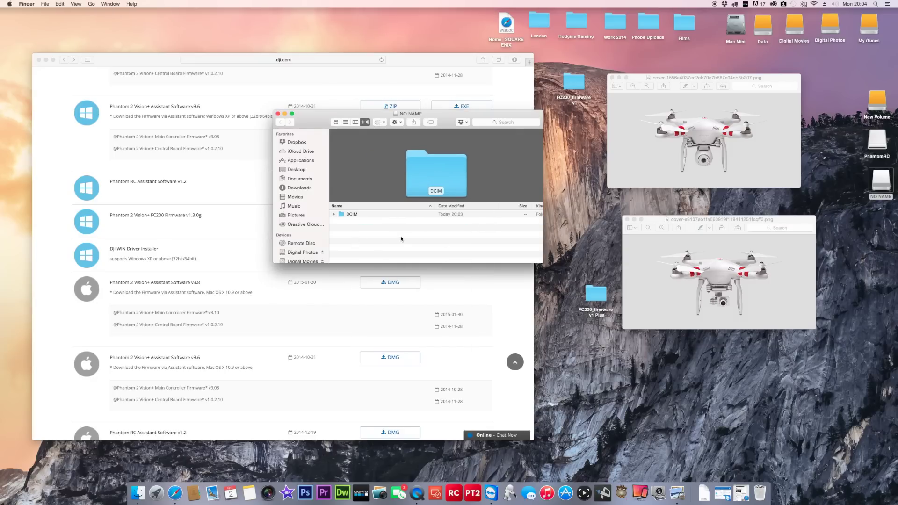
Step: Look inside the DCIM folder on the NO NAME card, return to the card's root and close its window
drag(704, 220, 700, 229)
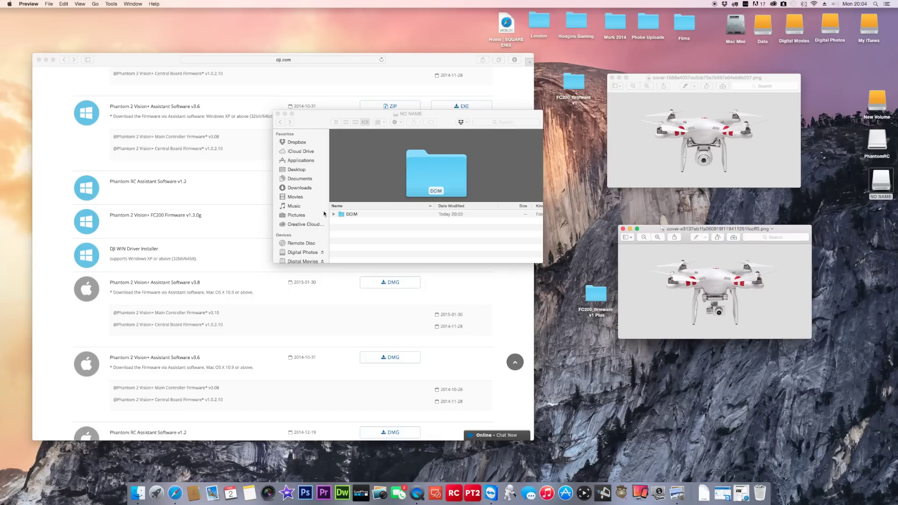
double_click(348, 215)
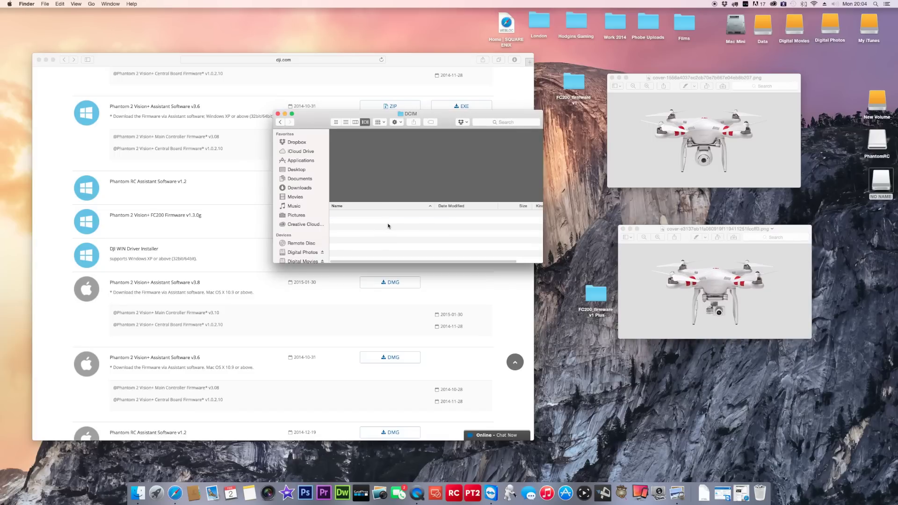
click(279, 123)
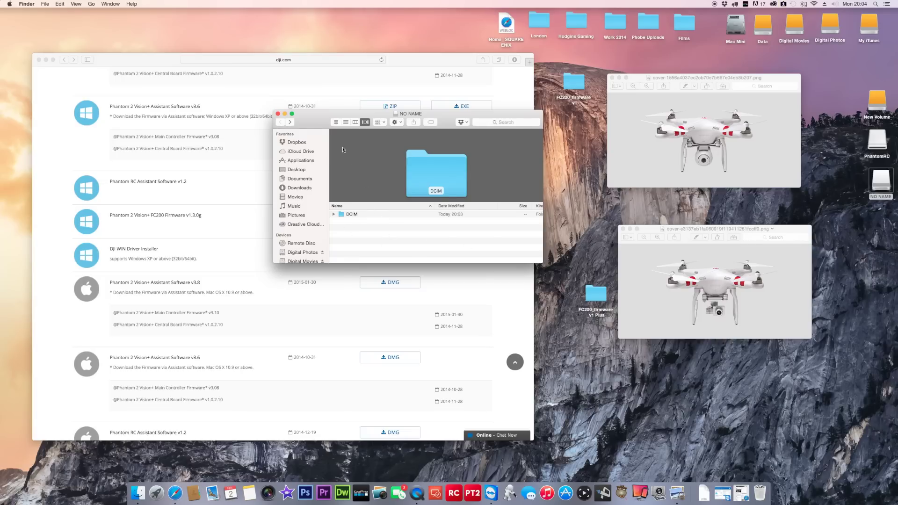
drag(309, 124, 293, 168)
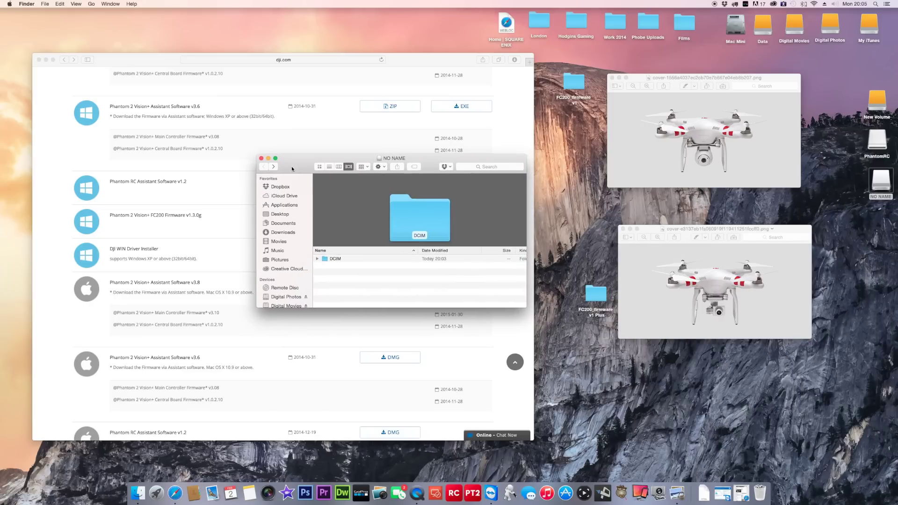
click(262, 159)
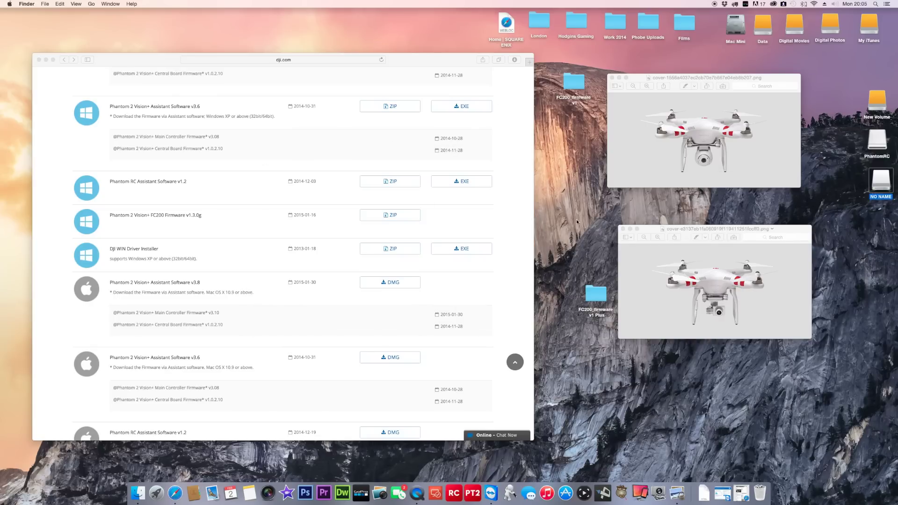
Step: Visit the DJI store from the Phantom 2 Vision+ downloads page, and switch to the DJI Support page
scroll(264, 199, up, 15)
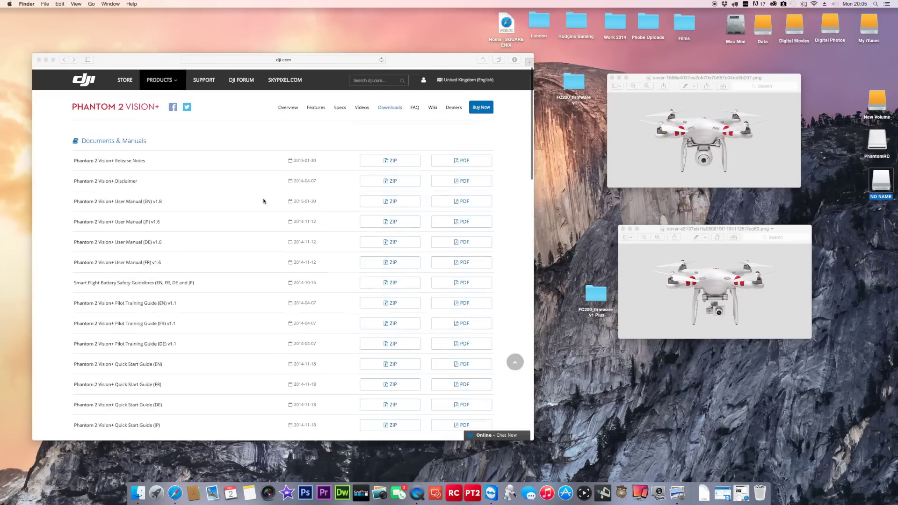
click(126, 80)
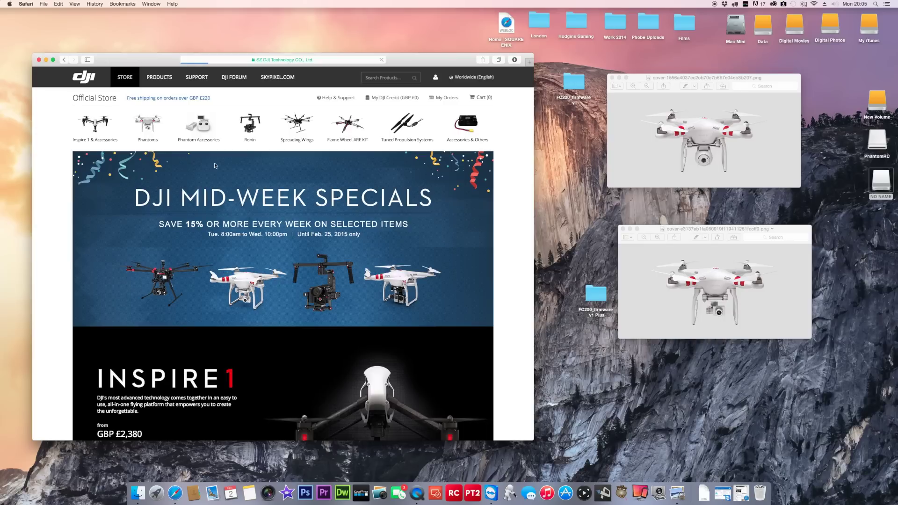
click(197, 78)
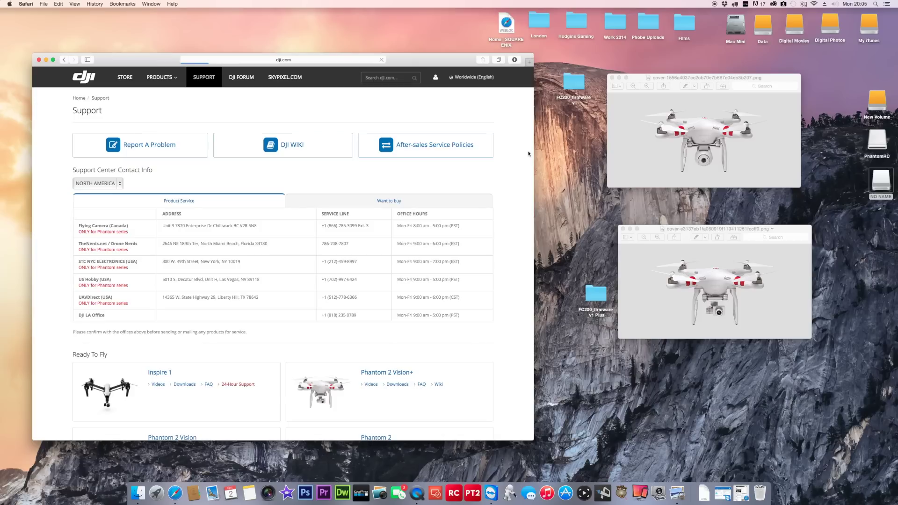
Step: Open the Phantom 2 Vision downloads from the Ready To Fly products and locate the FC200 firmware among the software and drivers
mouse_move(686, 82)
mouse_down()
mouse_move(694, 96)
mouse_move(692, 88)
mouse_up()
scroll(253, 203, down, 5)
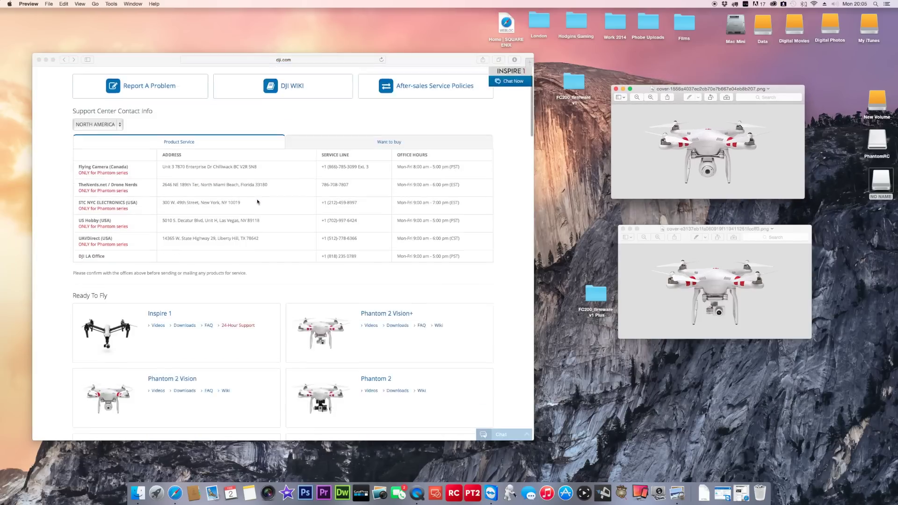
scroll(258, 202, down, 3)
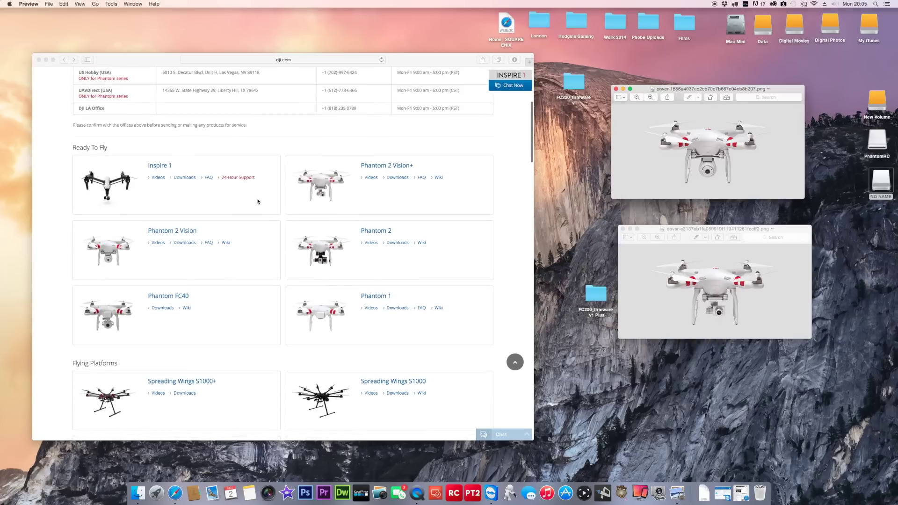
scroll(183, 244, up, 1)
click(184, 245)
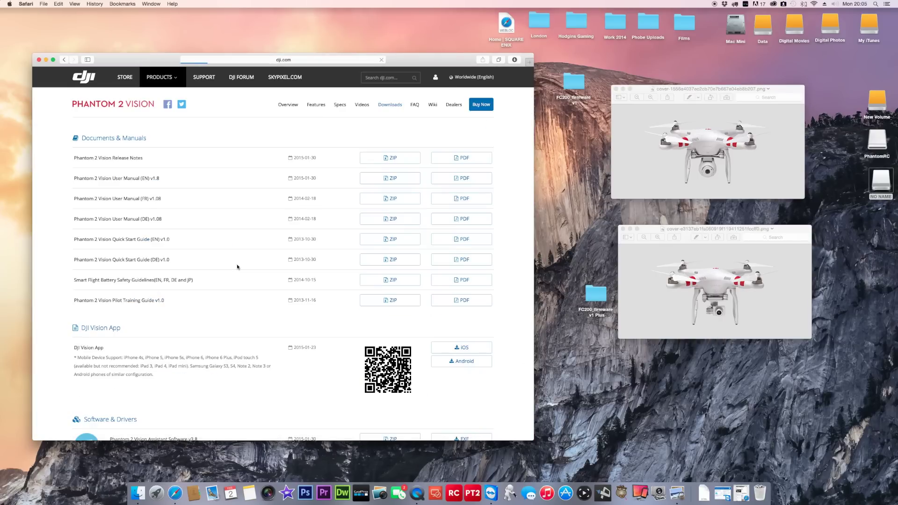
scroll(234, 266, down, 10)
scroll(234, 267, down, 3)
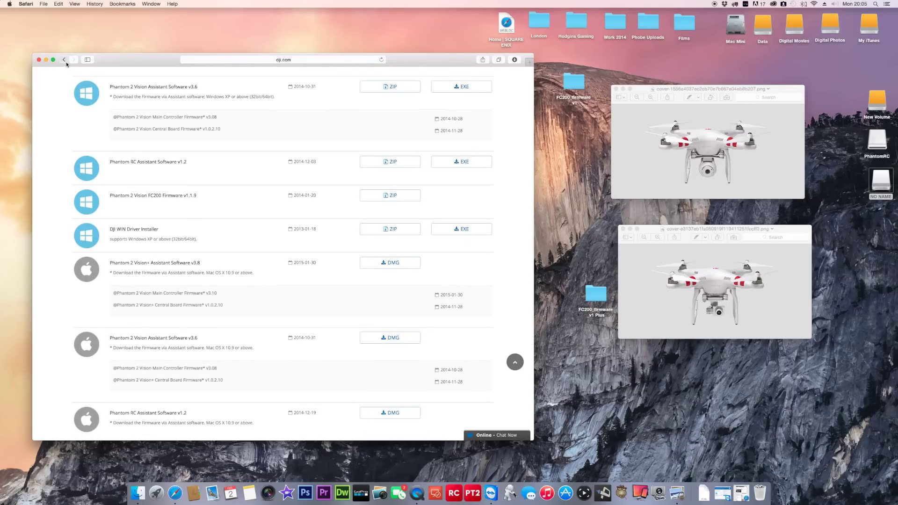
Step: Return to the Support page, open the Phantom 2 Vision+ downloads and locate the Phantom 2 Vision+ FC200 Firmware v1.3.0g entry
drag(727, 231, 738, 252)
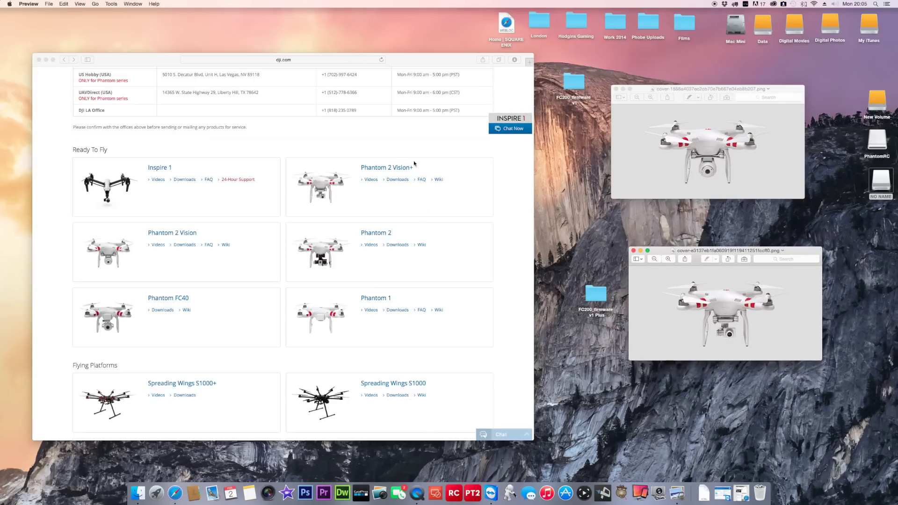
click(398, 183)
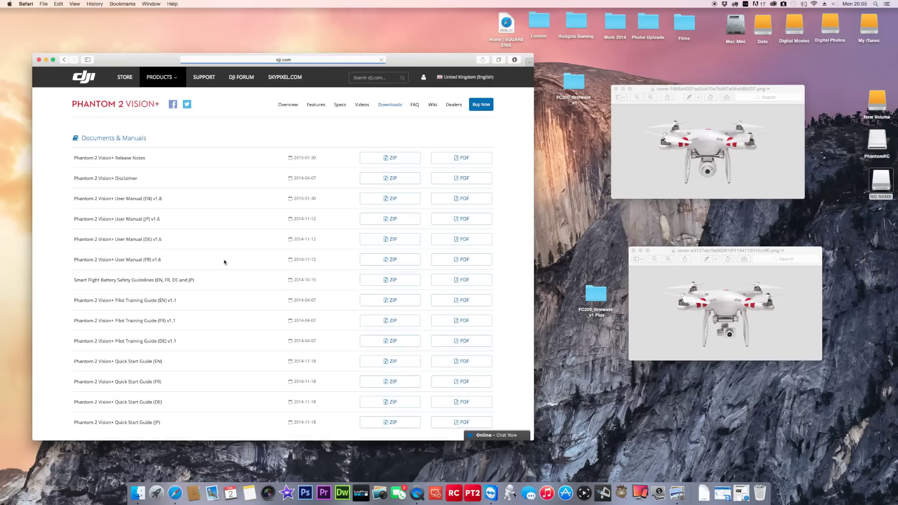
scroll(225, 261, down, 10)
scroll(225, 262, down, 1)
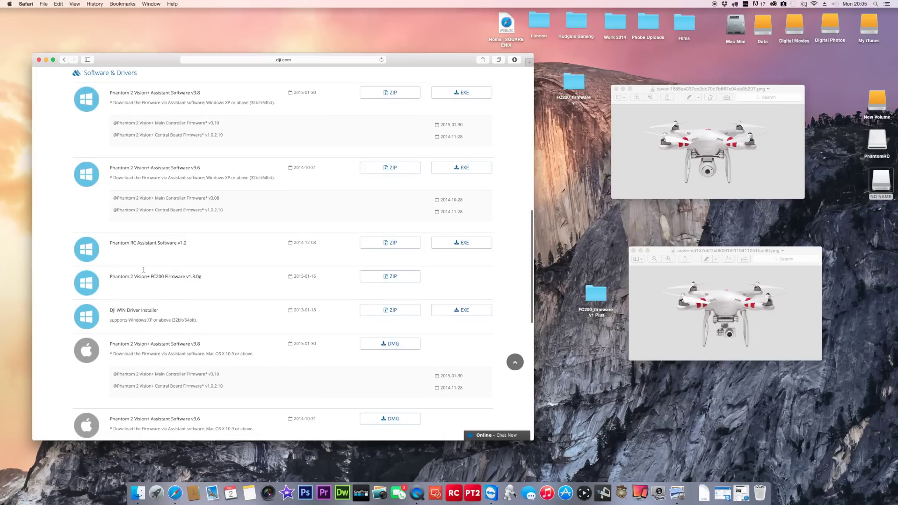
drag(144, 270, 215, 282)
click(227, 281)
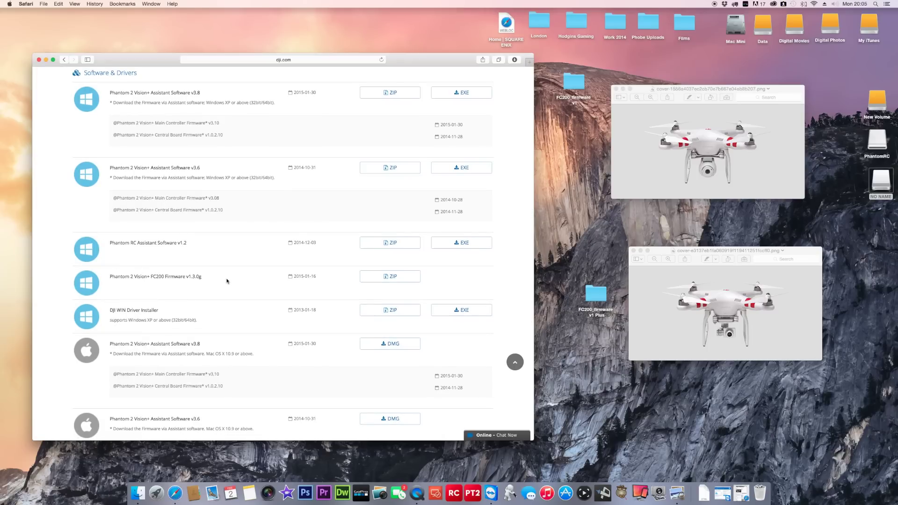